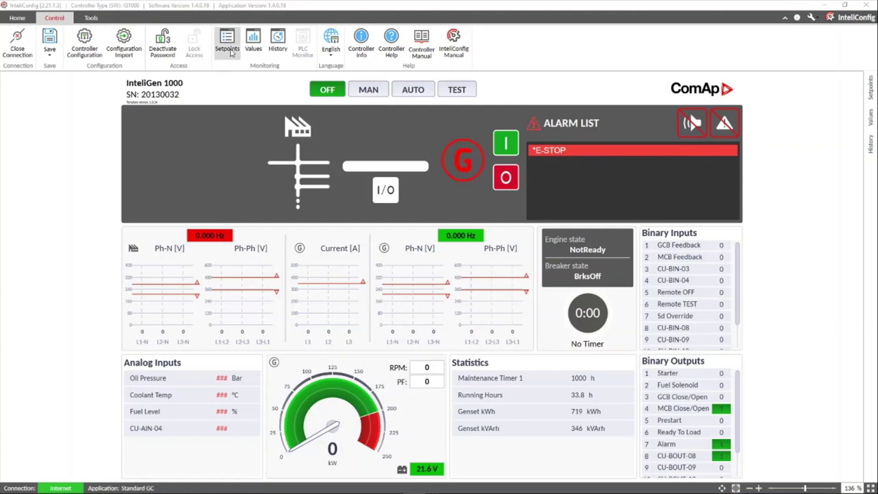
Open the live Values and check that the Controller I/O E-STOP input reads 1
left_click(253, 41)
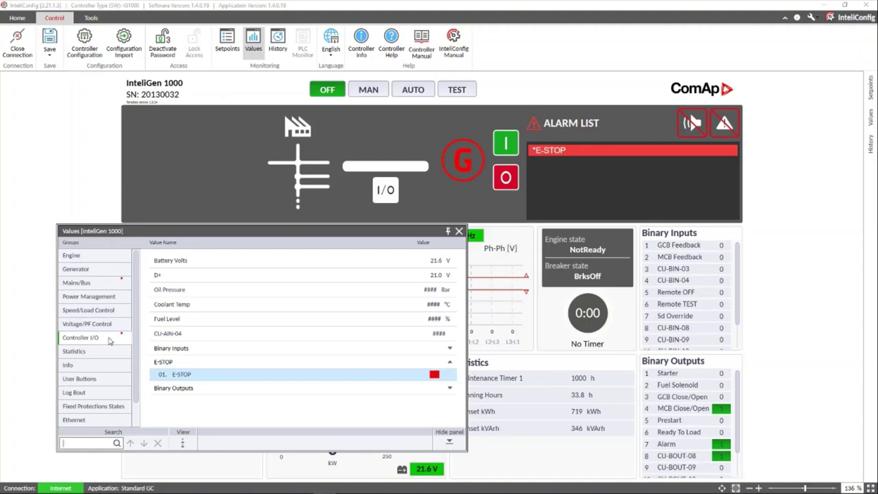
left_click(172, 376)
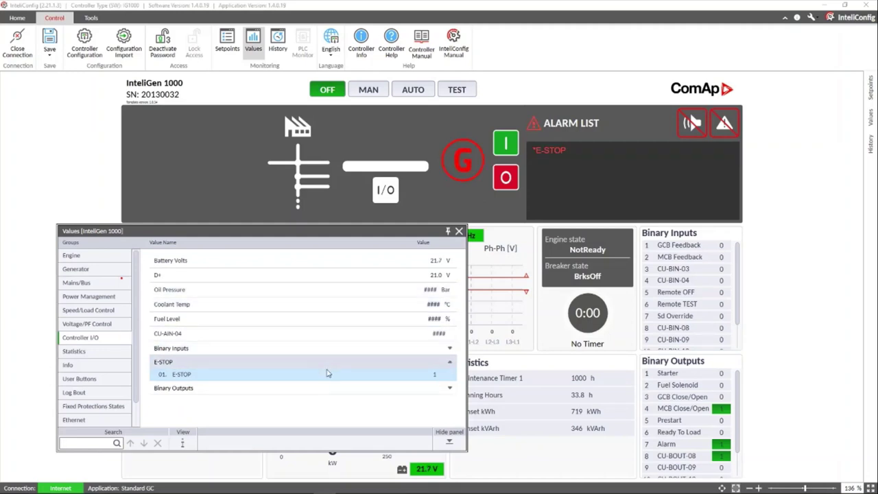
Acknowledge the E-STOP alarm, then bring up GenConfig showing BI4 set as inverted Emergency stop
left_click(725, 129)
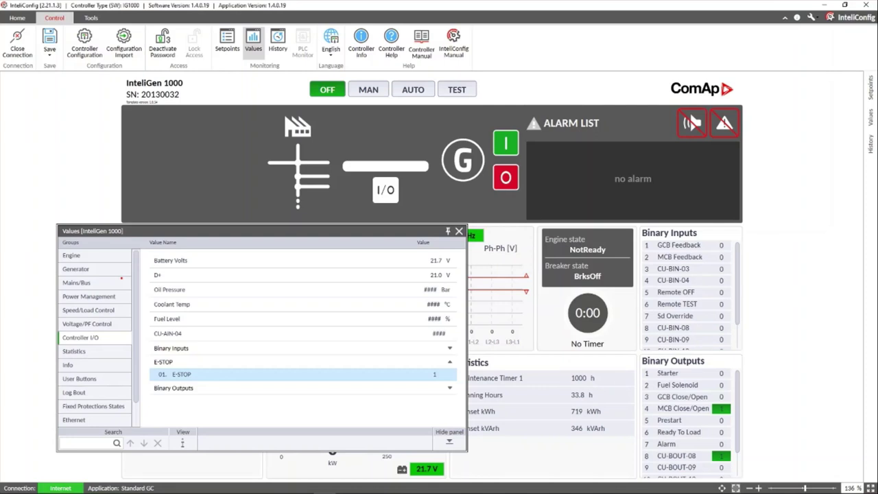
left_click(369, 485)
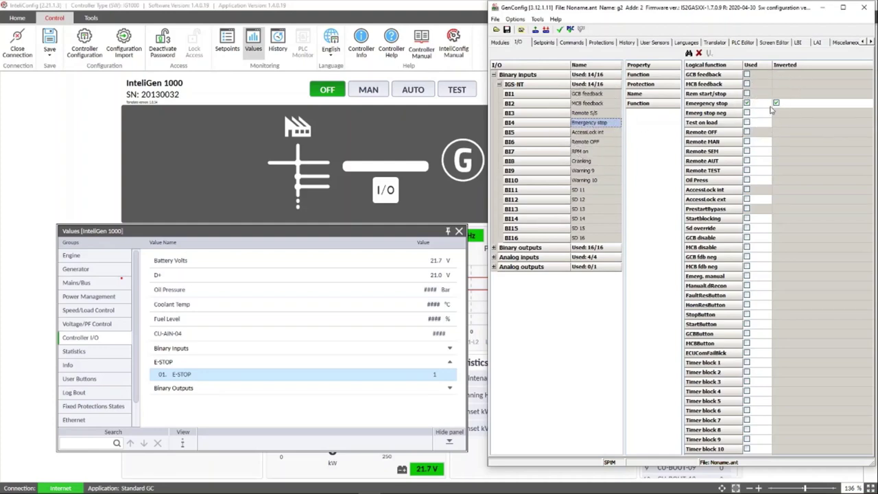
Restore InteliConfig and open the InteliGen 1000 configuration at the Controller I/O binary inputs
double_click(274, 6)
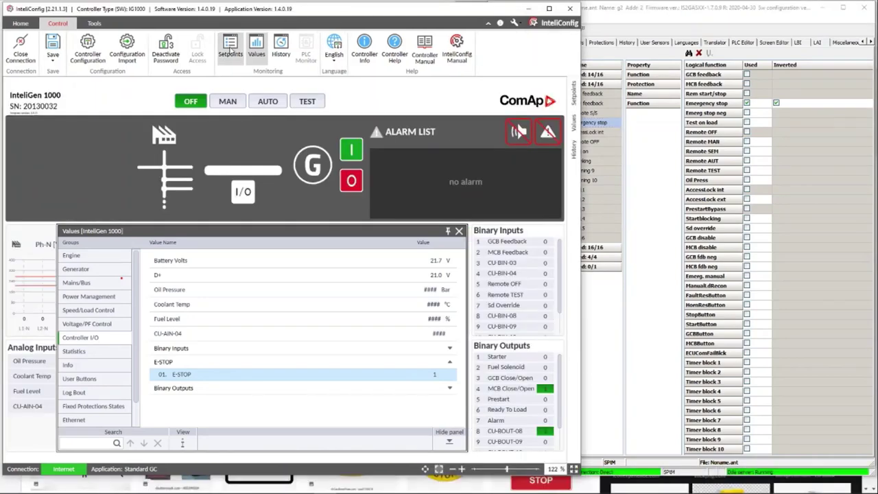
left_click(89, 52)
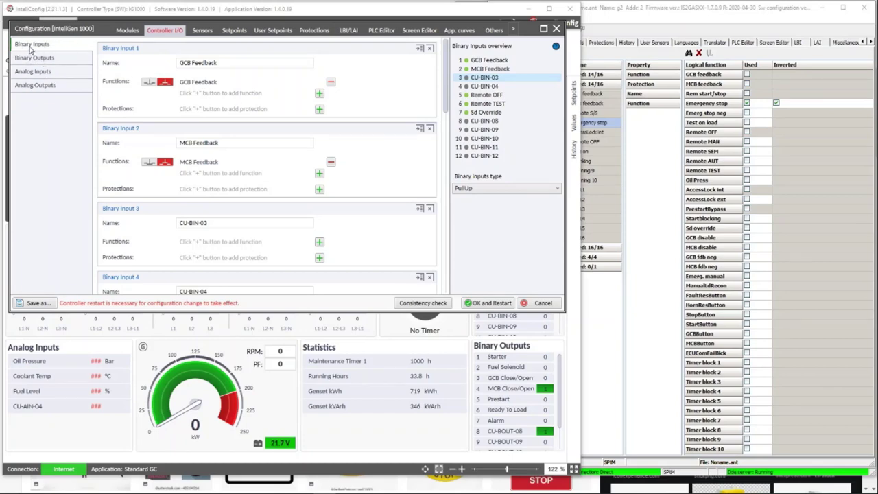
Assign the LBI40 Emergency Stop function to Binary Input 3
left_click(209, 224)
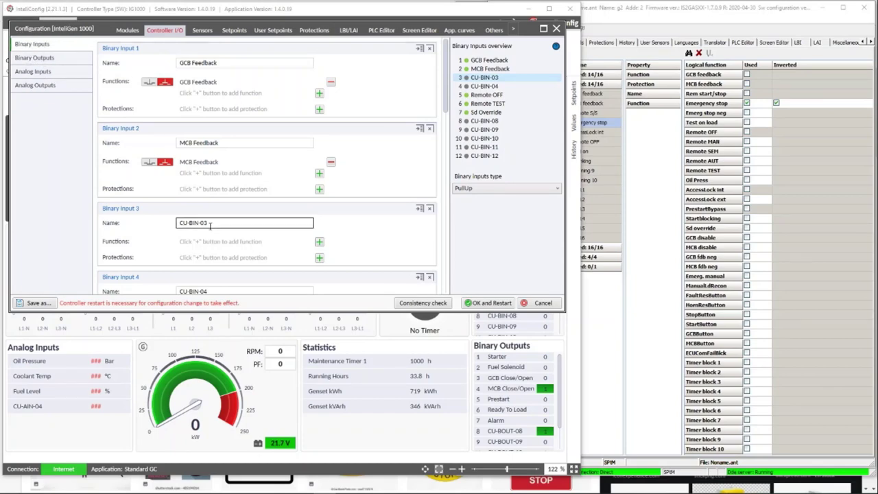
left_click(318, 242)
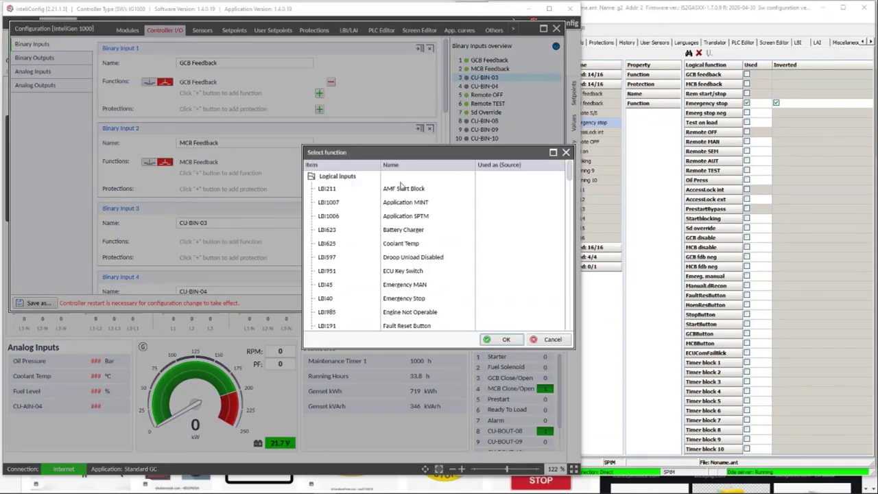
scroll(570, 183, "down", 1)
scroll(570, 183, "down", 1)
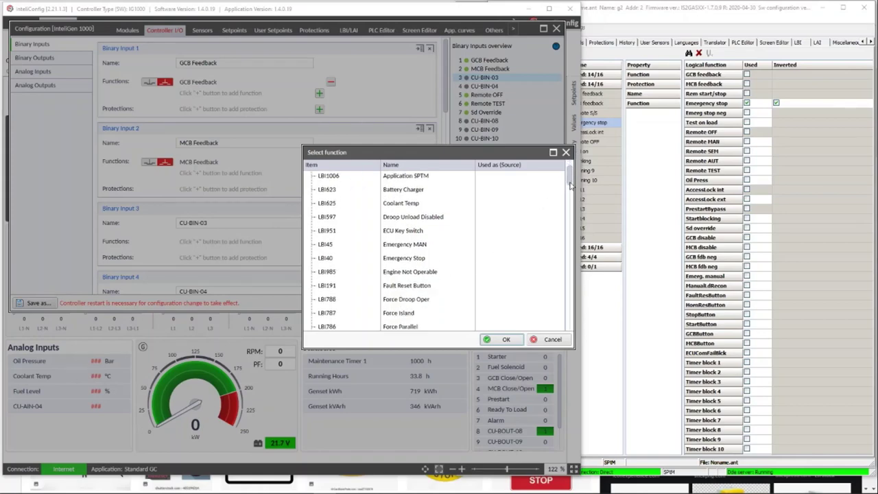
left_click(398, 264)
left_click(501, 339)
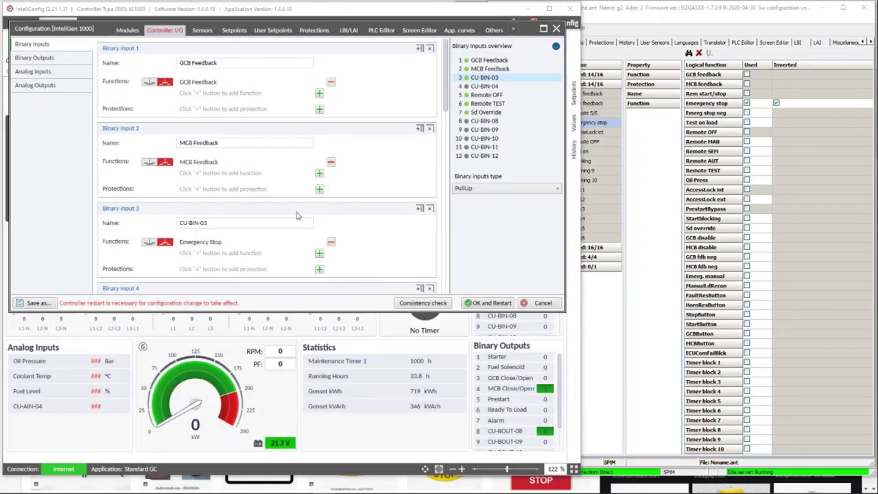
Rename Binary Input 3 to 'Parada de Emergencia' and apply it with a controller restart
left_click(214, 223)
key("ctrl+a")
type("Parada de Emergencia")
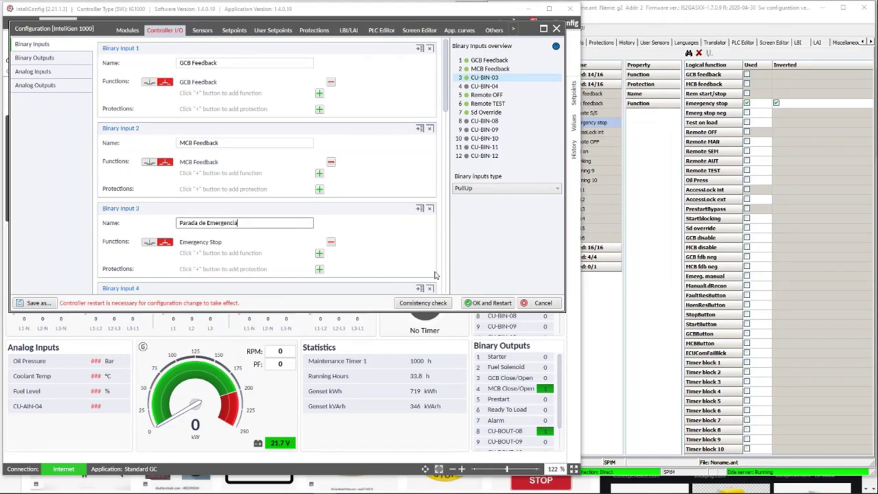
left_click(476, 306)
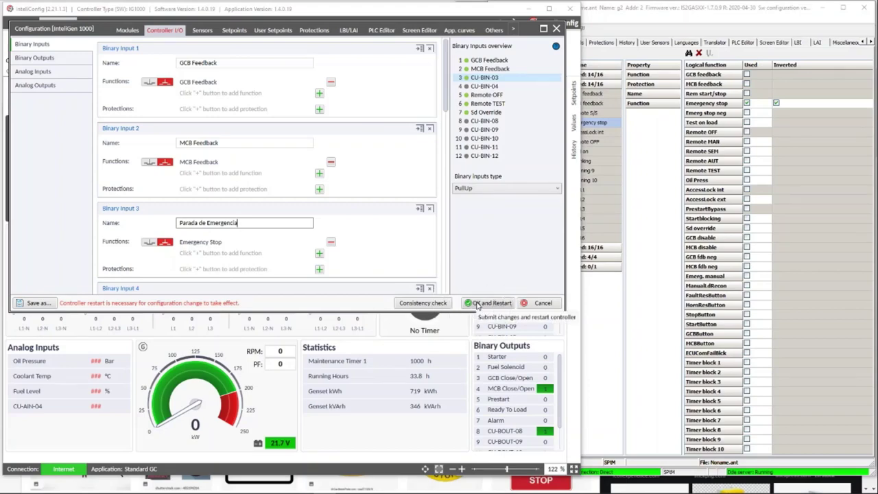
left_click(477, 306)
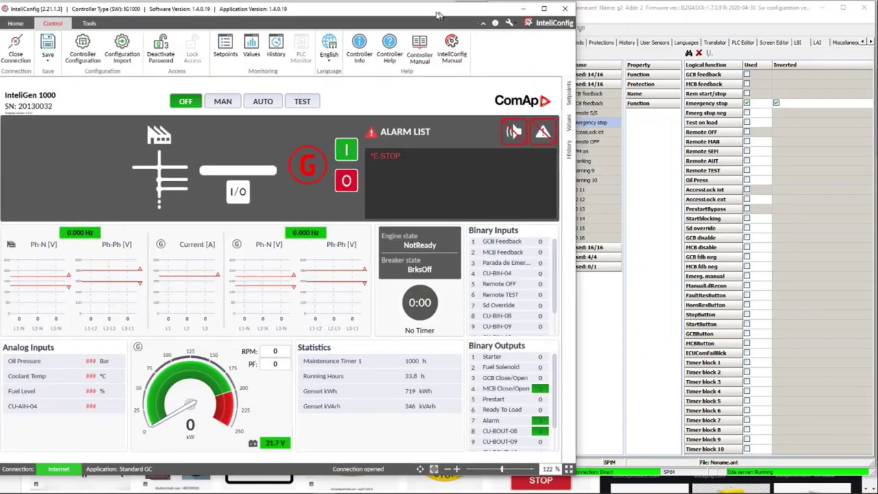
Move the InteliConfig window left to uncover GenConfig's I/O list during the restart
left_click_drag(439, 14, 349, 12)
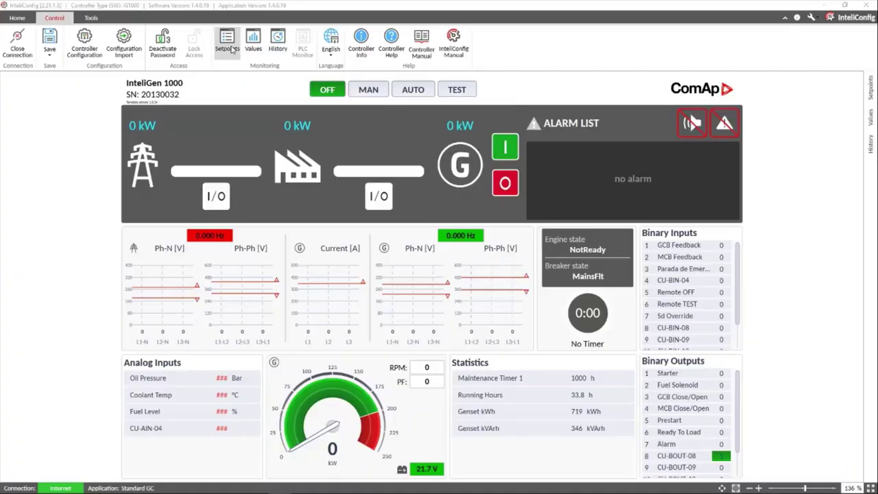
Set MCB Logic under Mains Settings > AMF Settings to Close-Off and close the Setpoints window
left_click(227, 40)
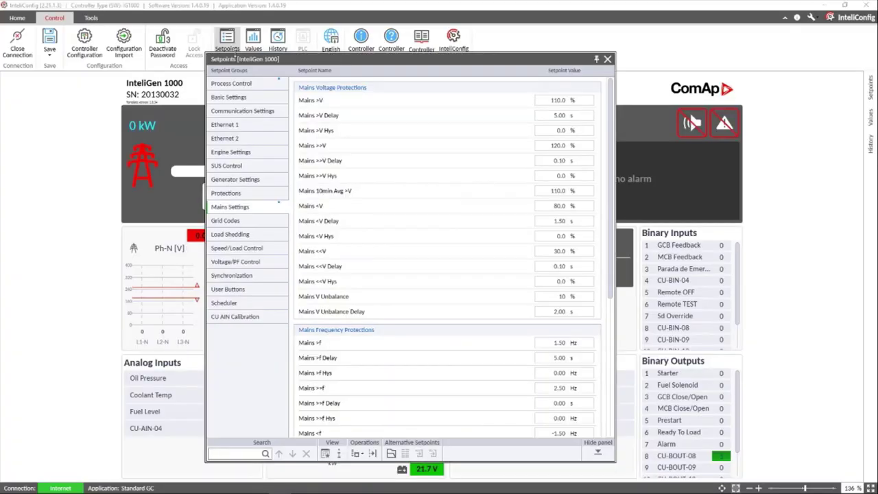
left_click(233, 209)
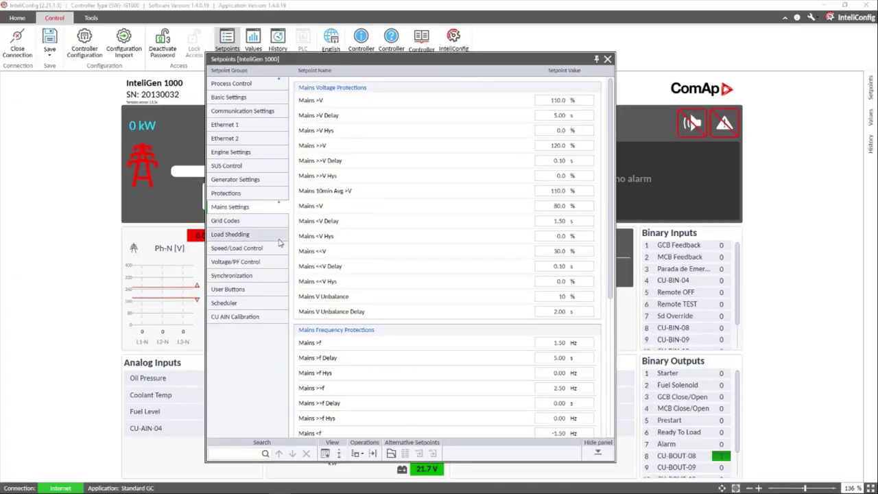
scroll(322, 349, "down", 1)
scroll(322, 349, "down", 5)
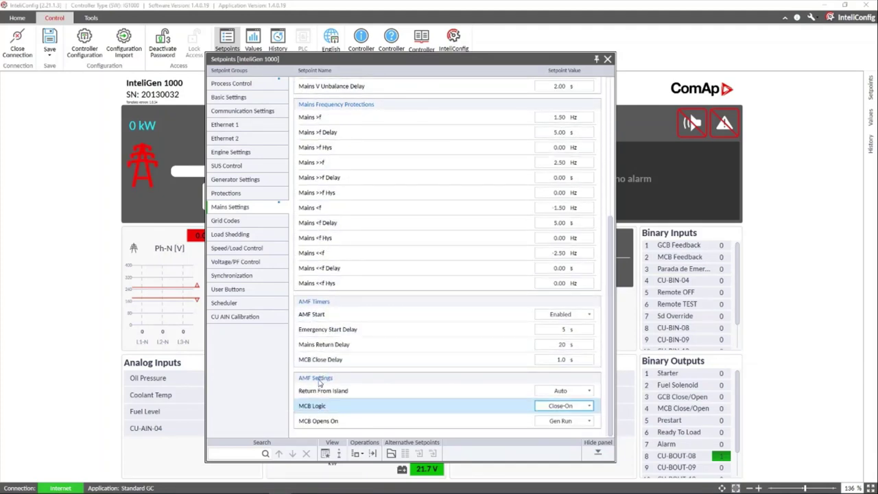
left_click(588, 406)
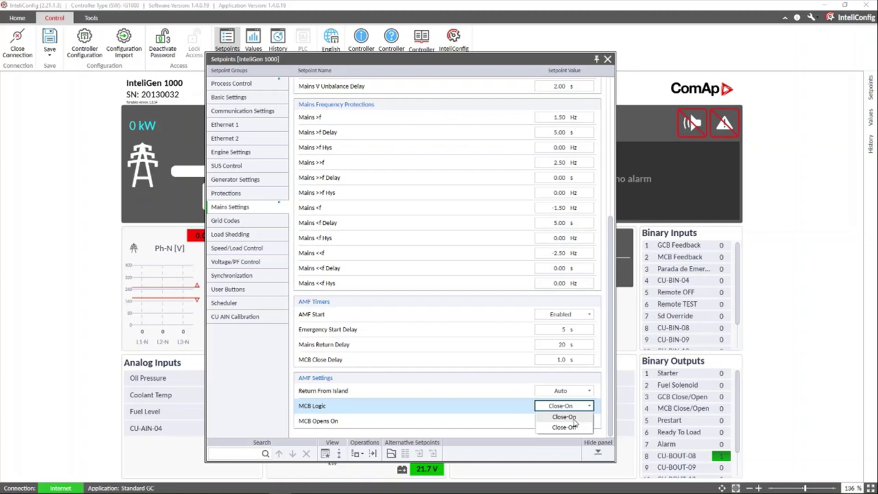
left_click(572, 417)
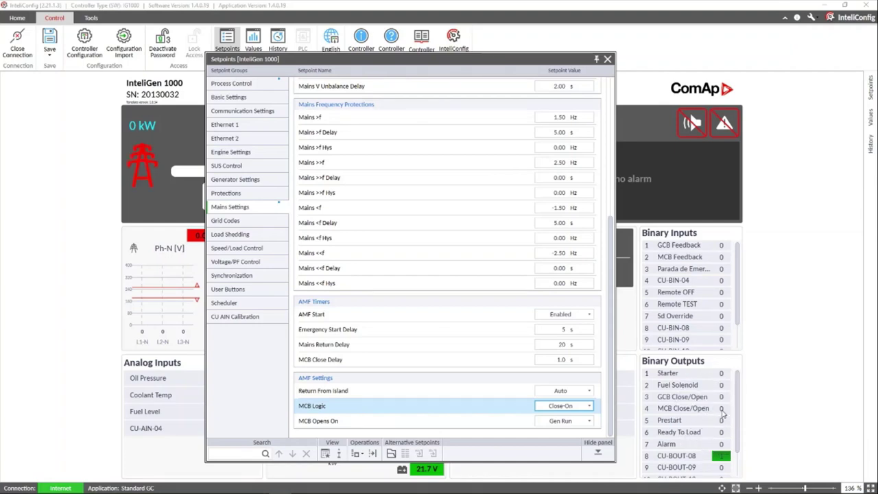
left_click(554, 407)
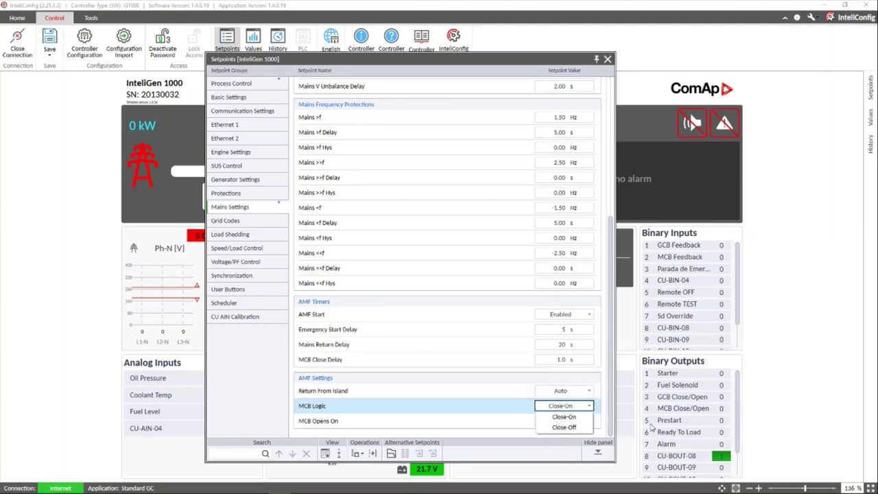
left_click(582, 428)
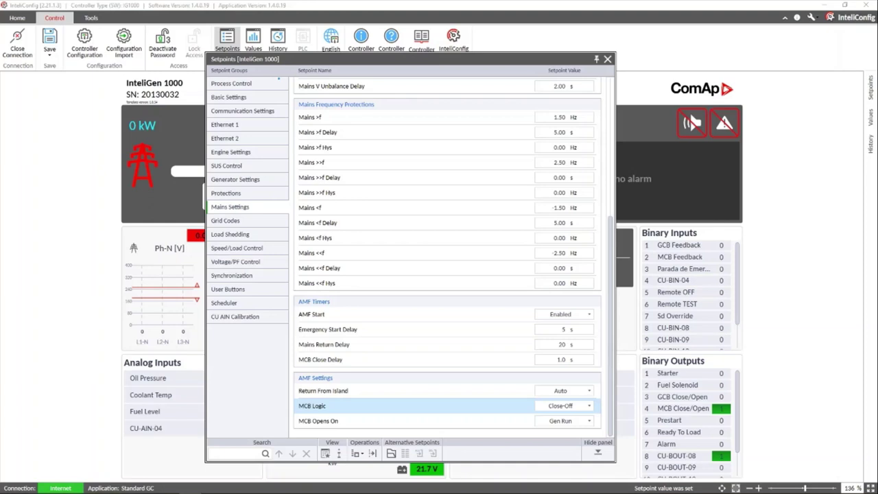
left_click(607, 59)
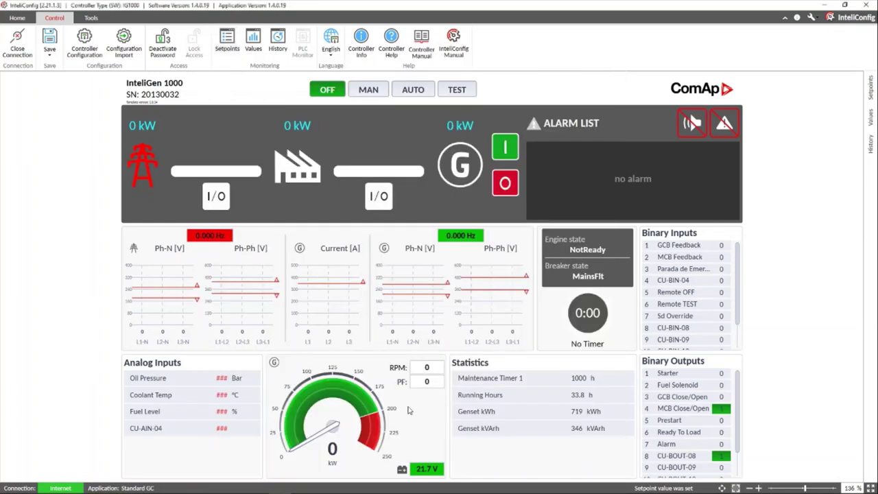
mouse_move(405, 488)
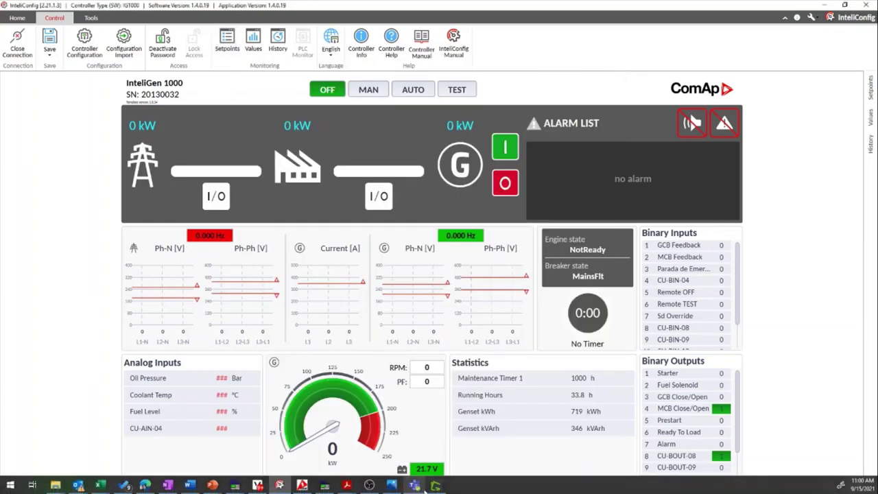
Confirm GenConfig's BO4 MCB close/open output has Inverted = Yes, then go to the Modules page
left_click(325, 485)
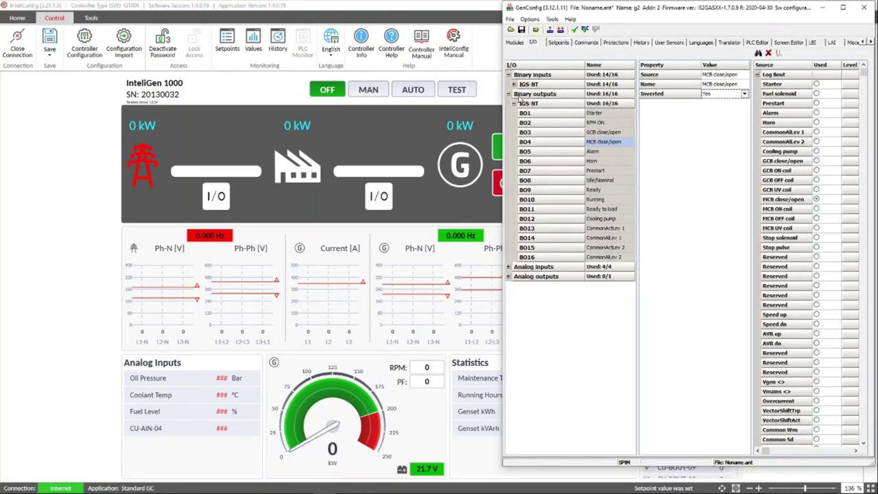
left_click(592, 143)
left_click(720, 97)
left_click(825, 200)
left_click(561, 30)
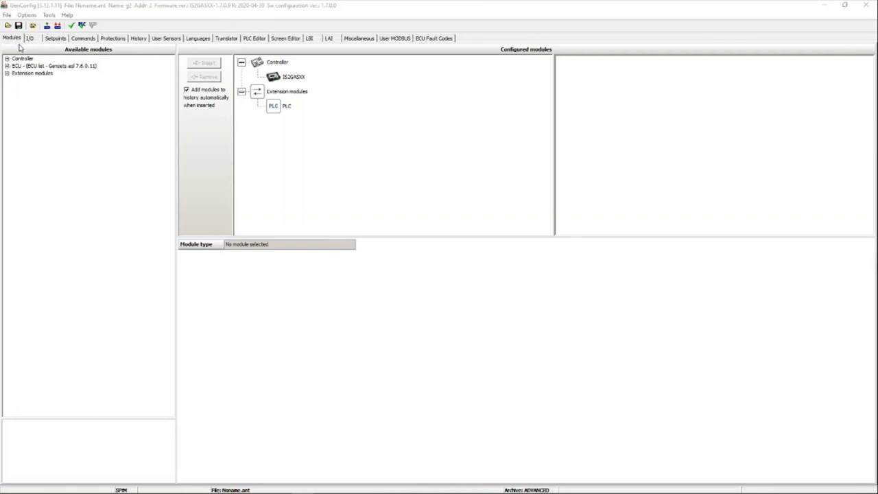
Insert a virtual VPIO extension module and select the new VPIO (1) entry
left_click(7, 72)
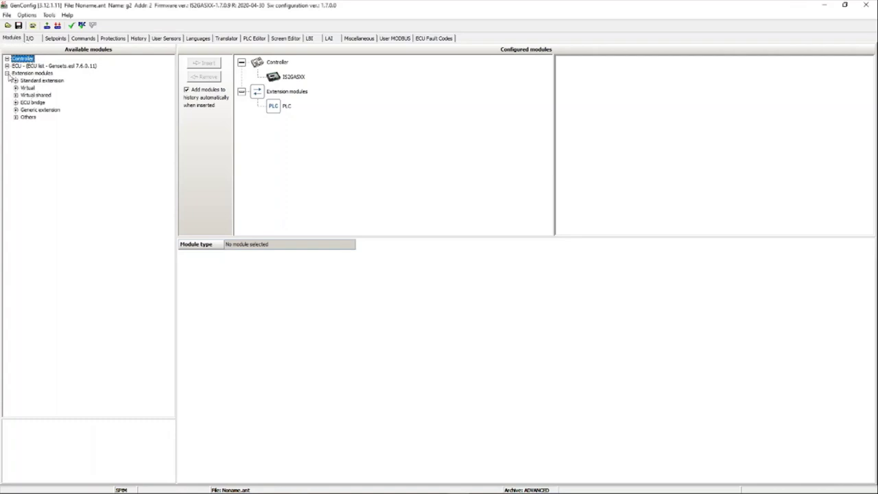
left_click(16, 88)
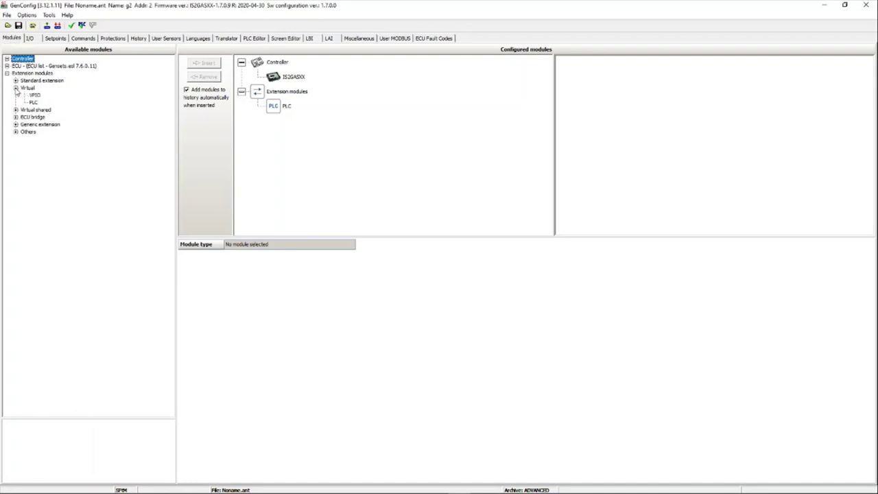
left_click(34, 95)
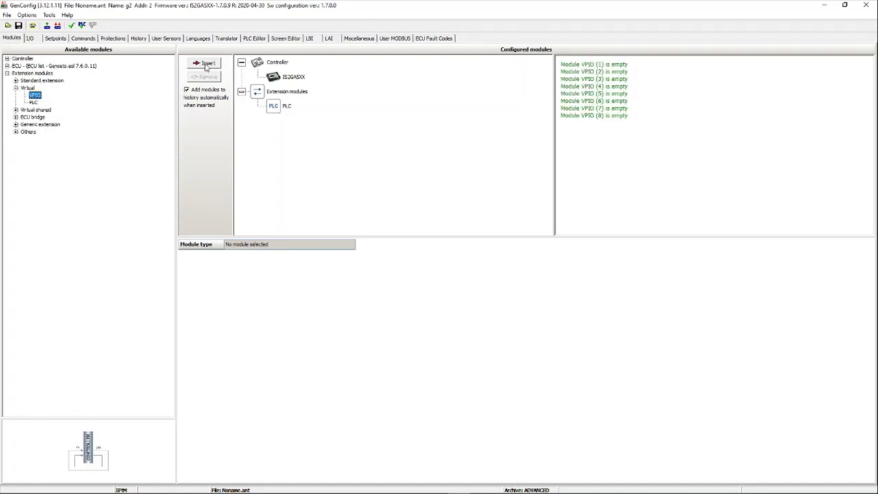
left_click(205, 63)
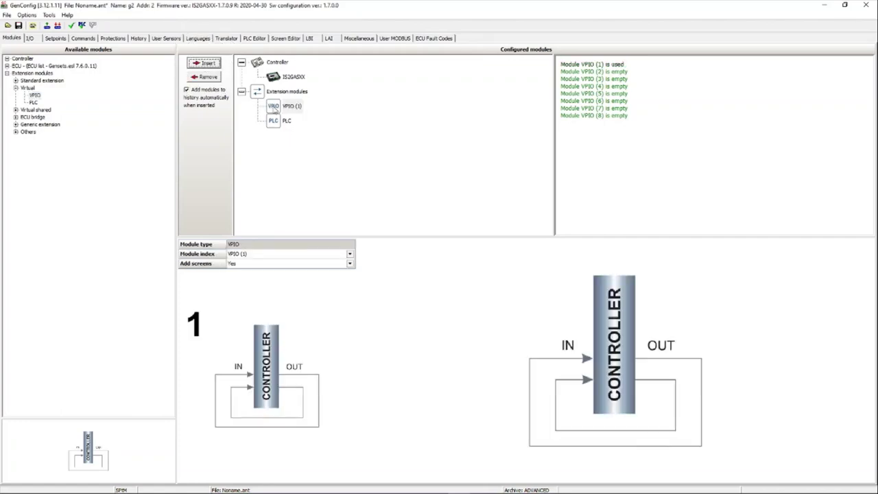
left_click(273, 109)
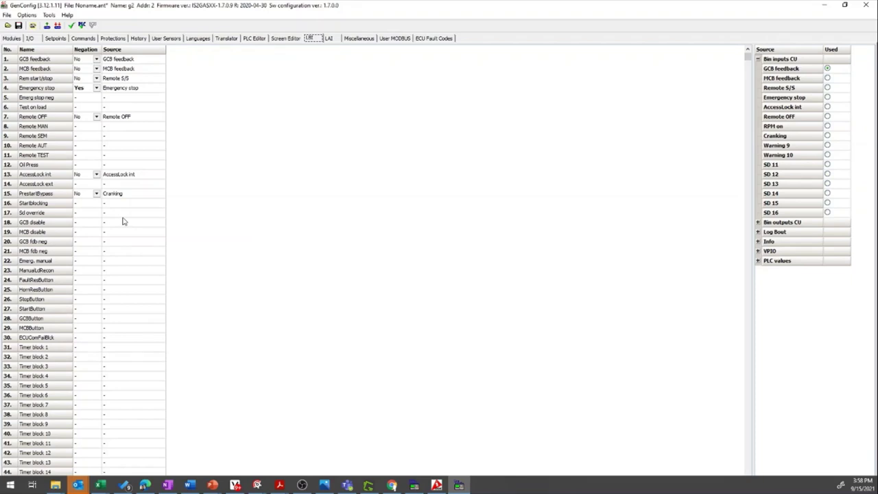
left_click(123, 217)
left_click(127, 216)
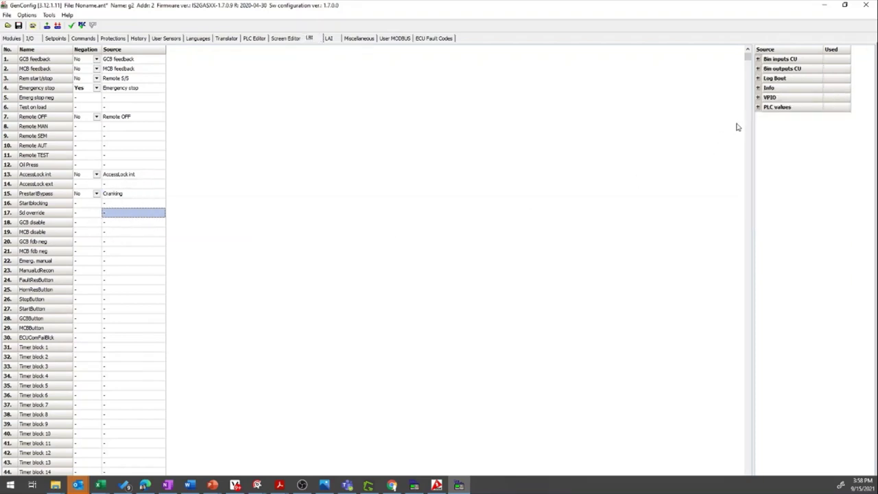
left_click(789, 86)
left_click(30, 38)
Inspect the unused VPIO (1) binary output BO1, then show InteliConfig's LBI/LAI list
left_click(6, 80)
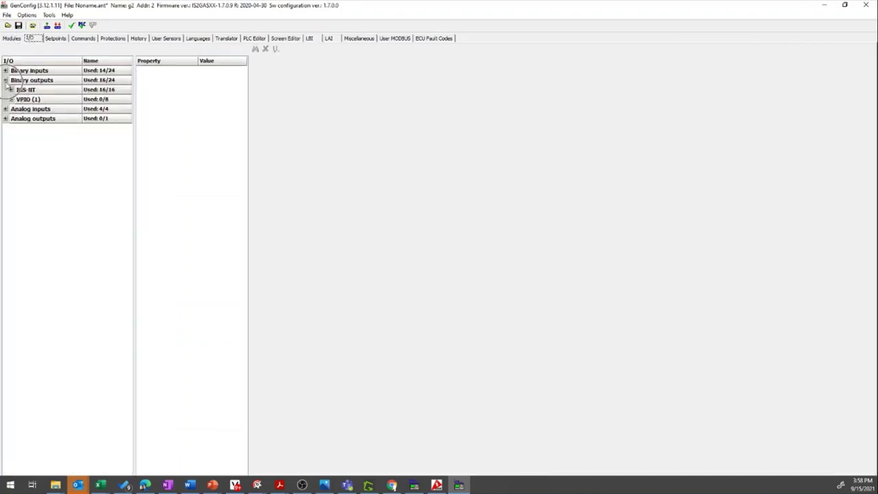
left_click(11, 100)
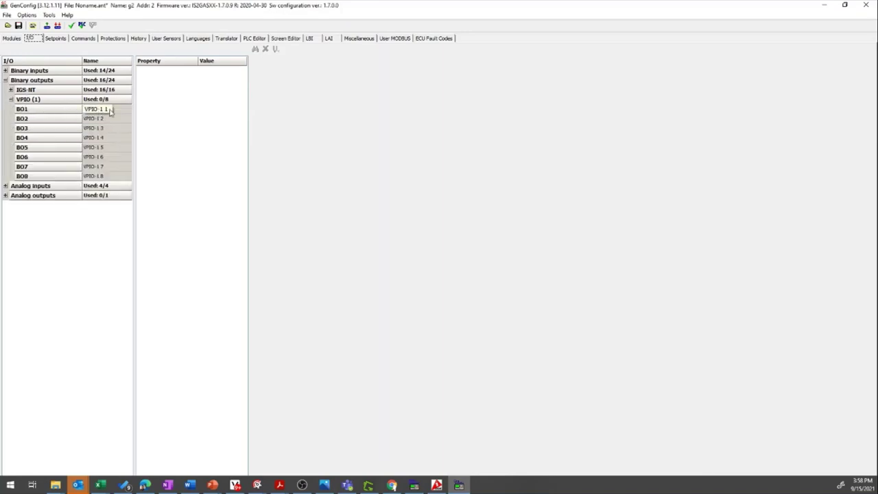
left_click(117, 111)
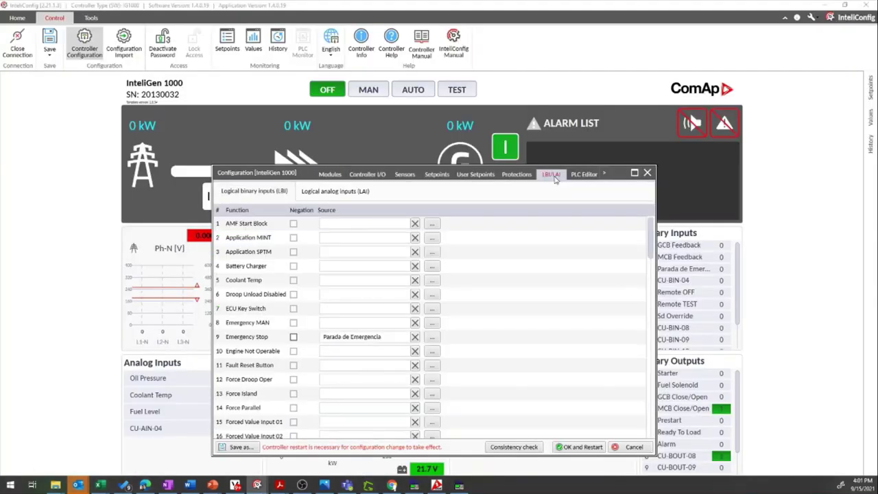
left_click(553, 176)
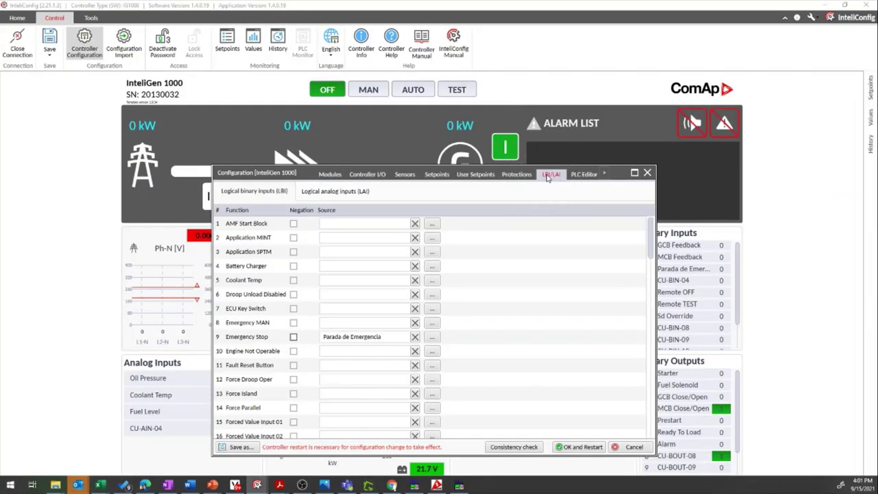
Browse Fixed Protections States as AMF Start Block source options, then cancel and close the configuration
left_click(434, 224)
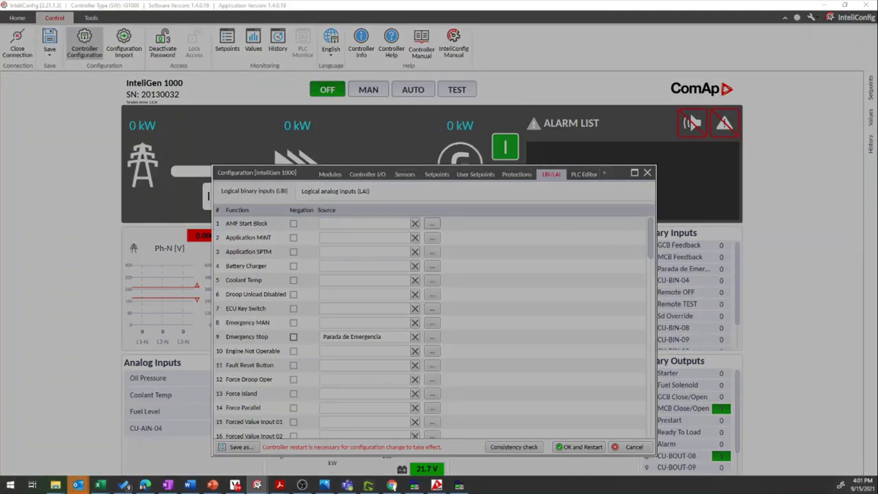
left_click_drag(581, 40, 440, 65)
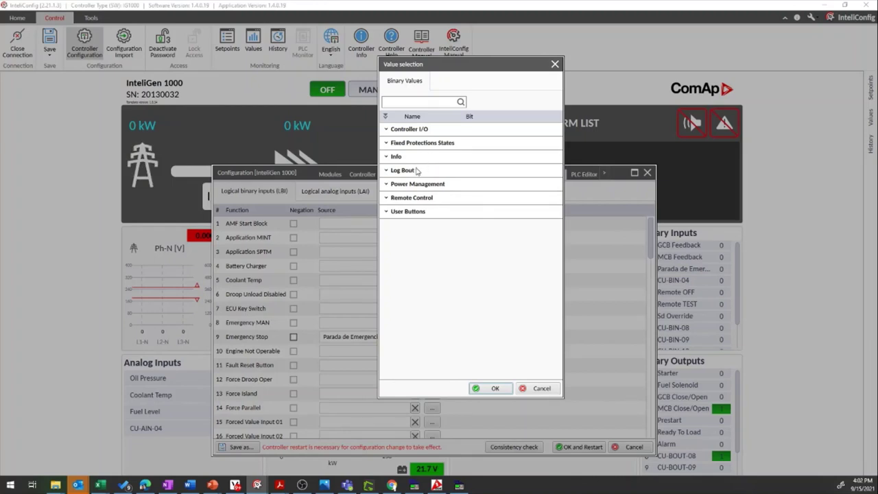
left_click(387, 143)
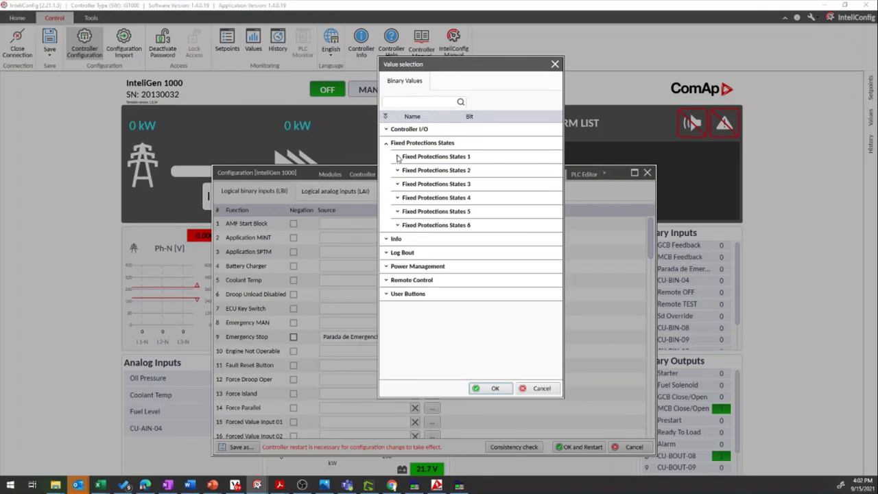
left_click(396, 157)
left_click(399, 157)
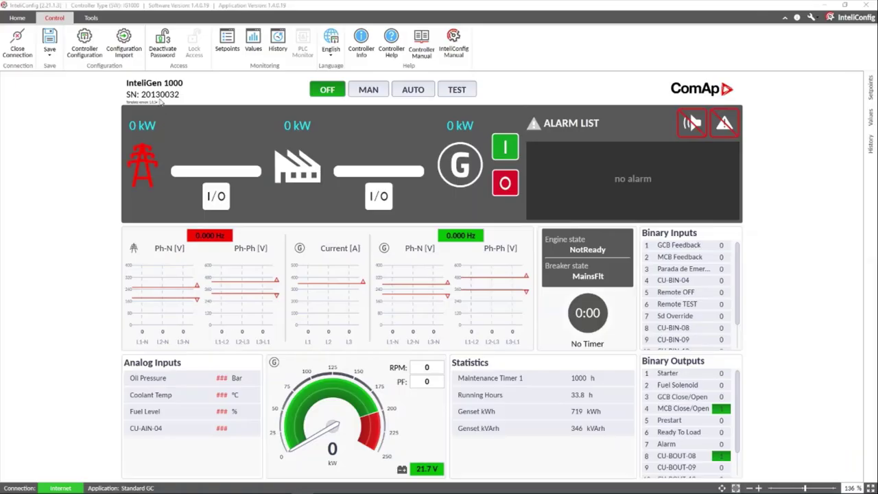
left_click(161, 97)
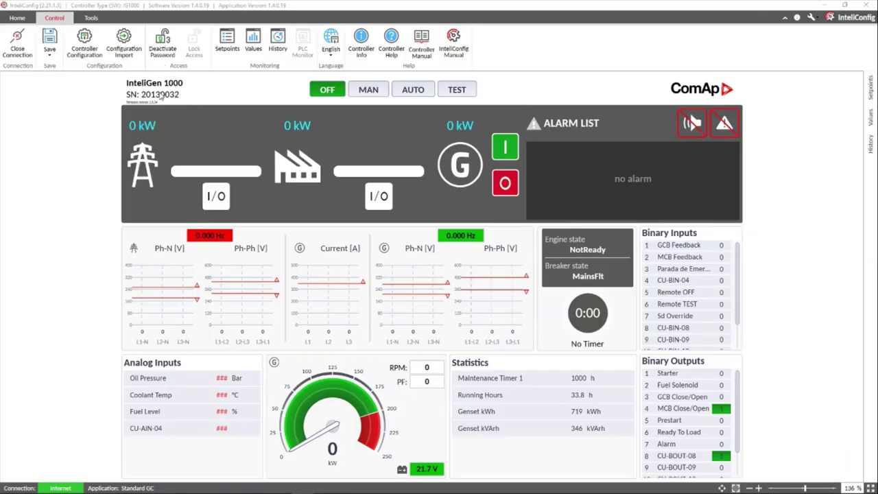
left_click(226, 41)
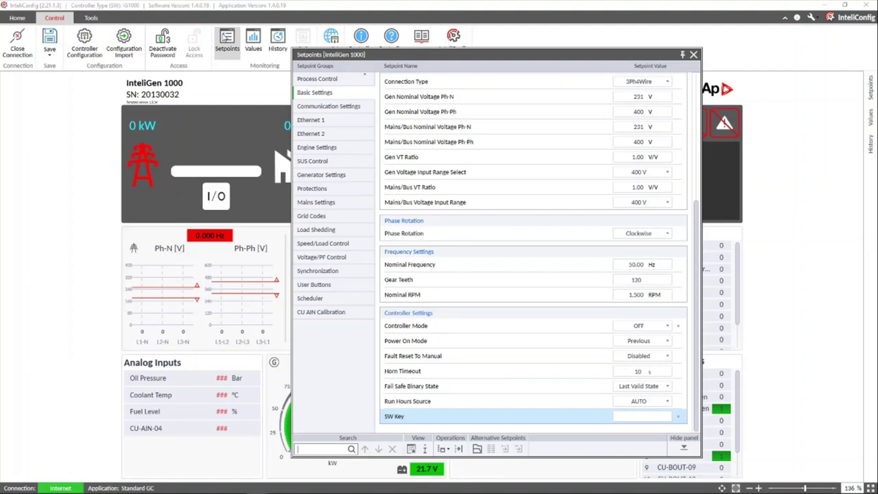
left_click(335, 93)
left_click(620, 416)
left_click(694, 57)
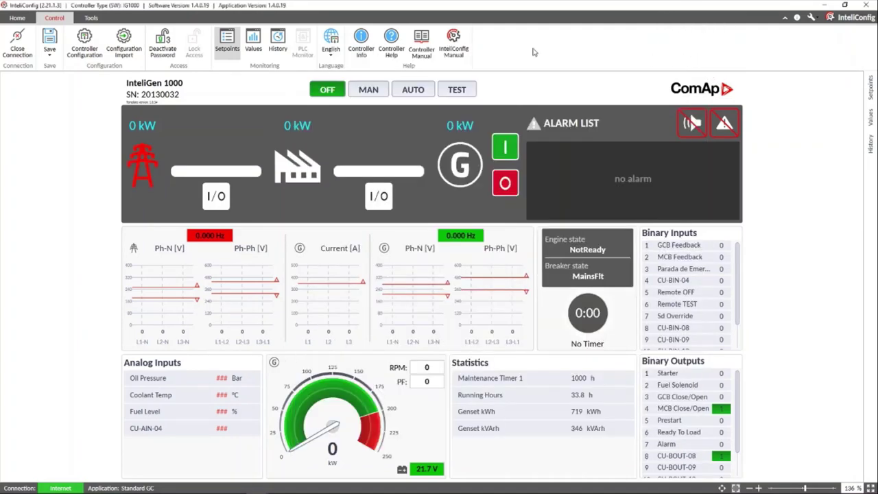
Show the controller's Info values: Application Mode SPTM, Controller Mode OFF, FW 1.4.0.19
left_click(253, 44)
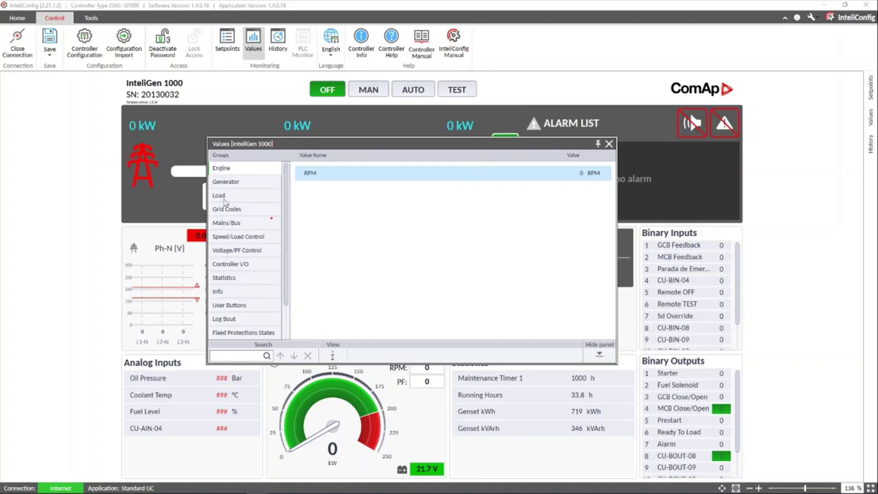
left_click(219, 293)
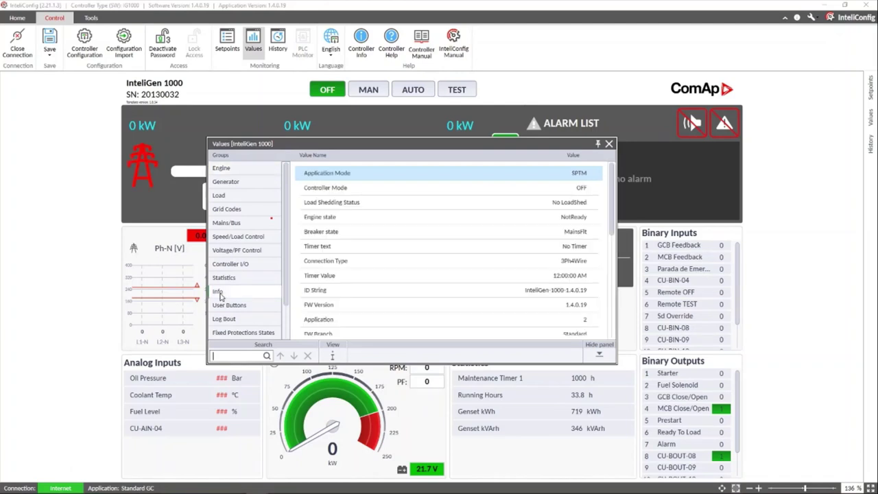